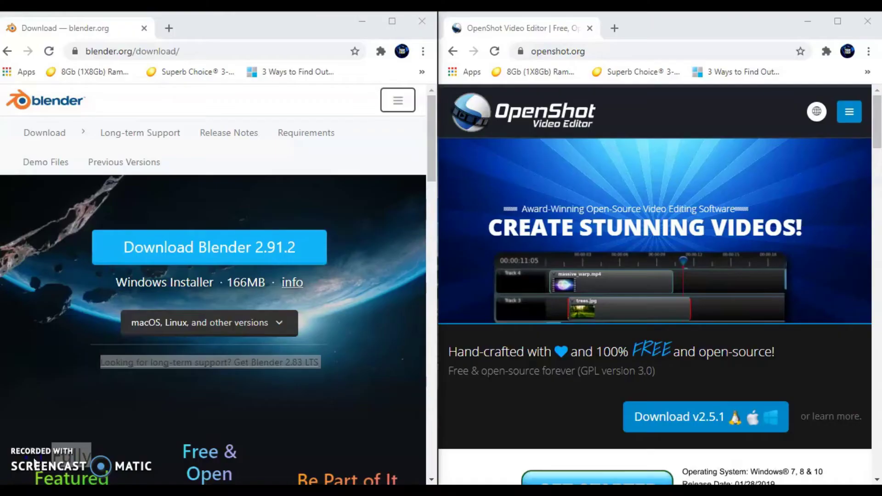
# Download the 64-bit Windows installer of OpenShot v2.5.1 from the download page of openshot.org.
pyautogui.click(838, 23)
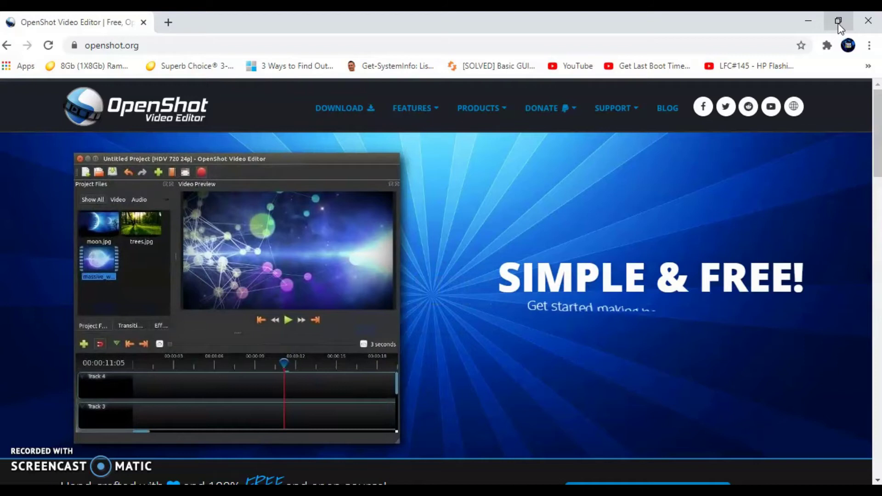
pyautogui.click(352, 110)
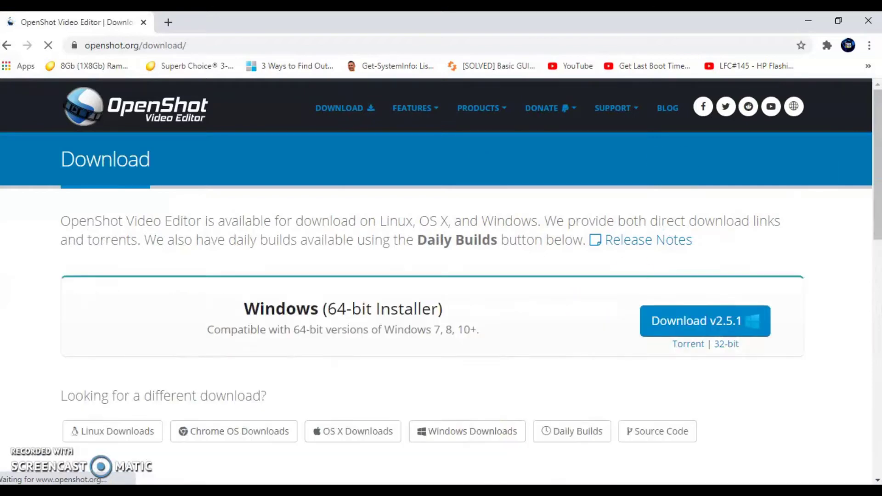
pyautogui.scroll(-3, 867, 151)
pyautogui.scroll(-1, 731, 220)
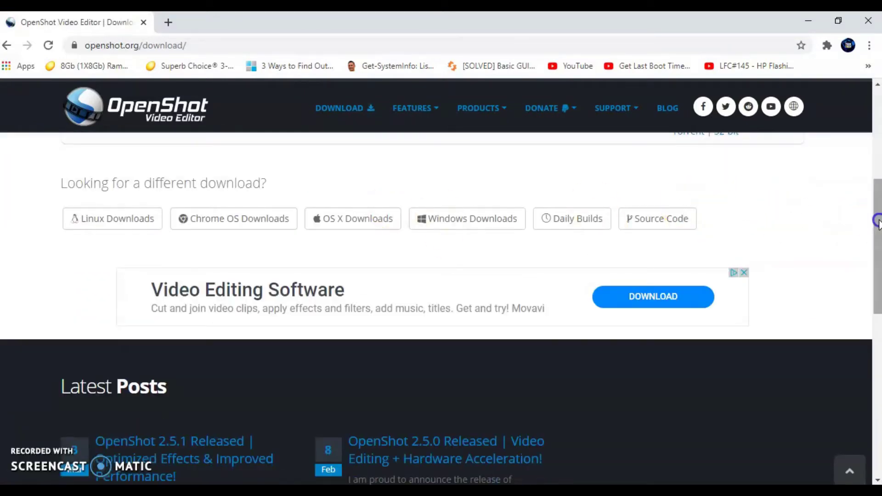
pyautogui.moveTo(876, 219); pyautogui.dragTo(878, 159)
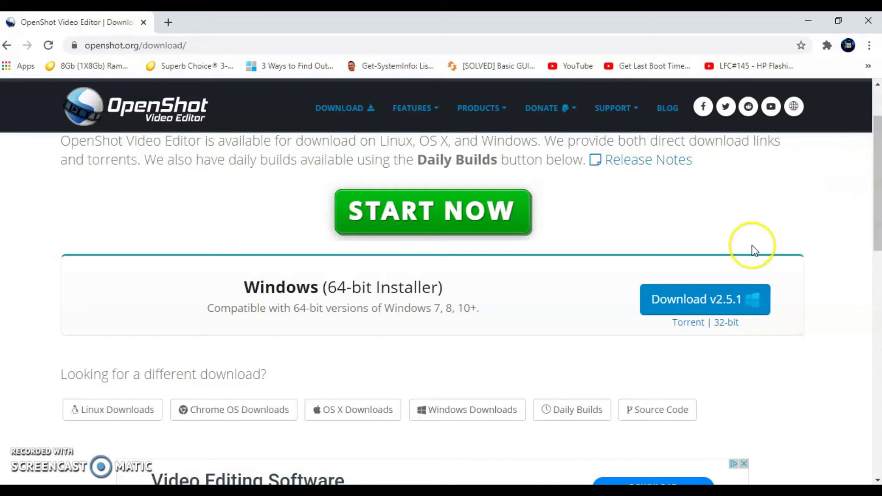
pyautogui.click(695, 311)
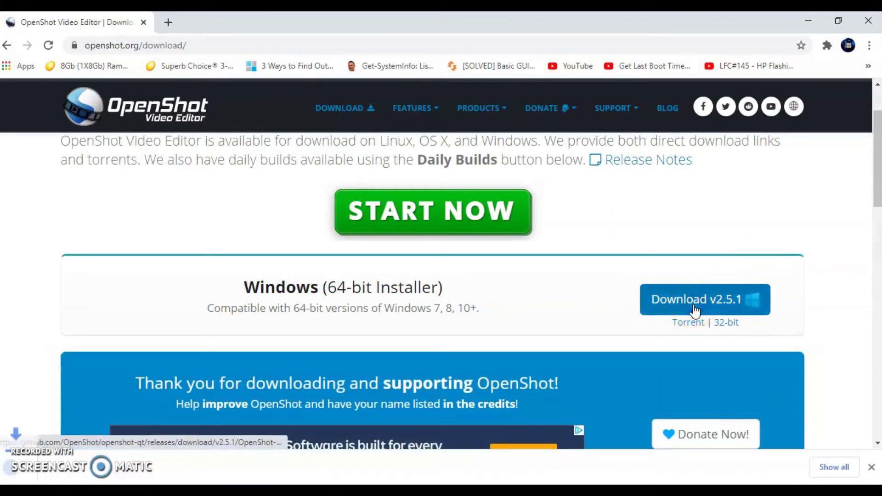
# Run the downloaded OpenShot installer from the browser and allow the setup to start.
pyautogui.click(28, 458)
pyautogui.click(70, 431)
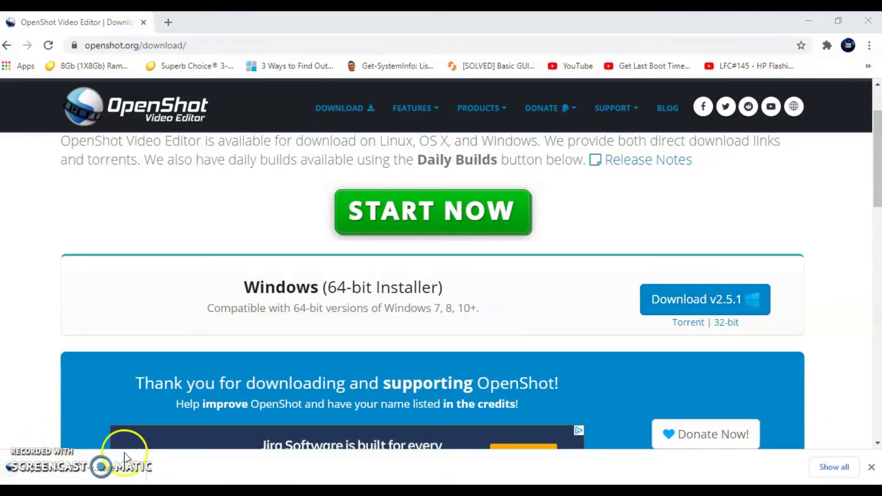
pyautogui.click(131, 469)
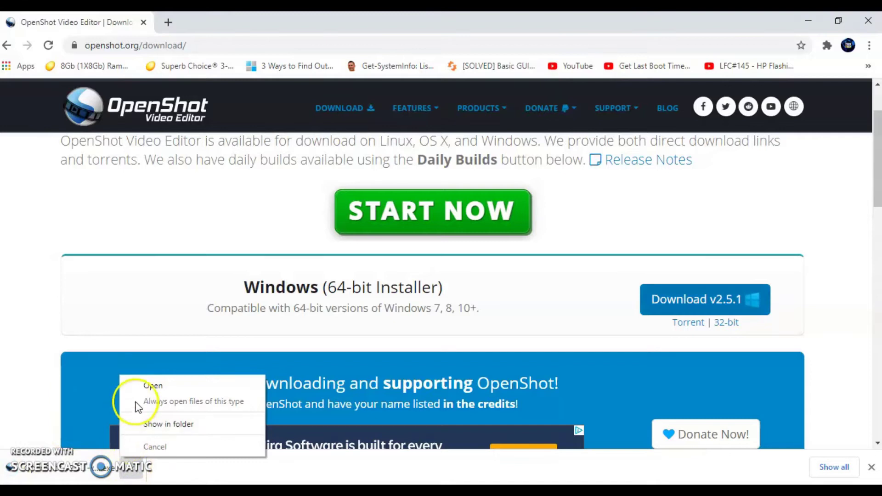
pyautogui.click(151, 387)
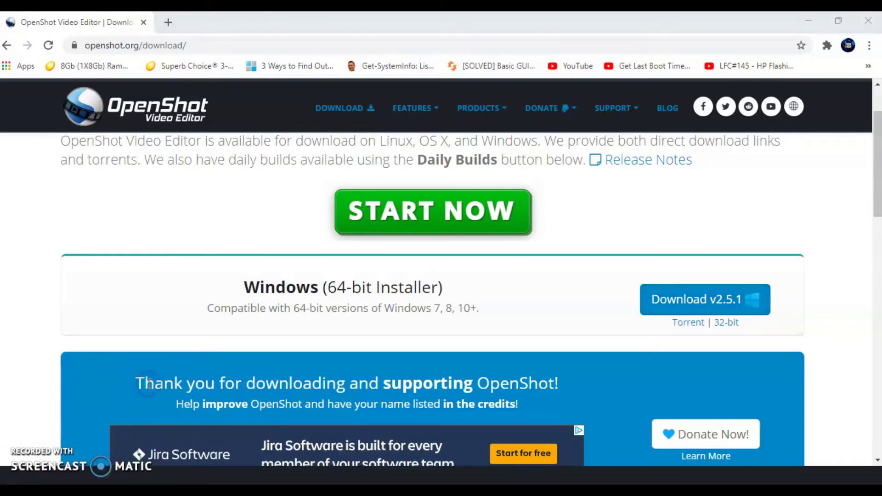
pyautogui.click(34, 442)
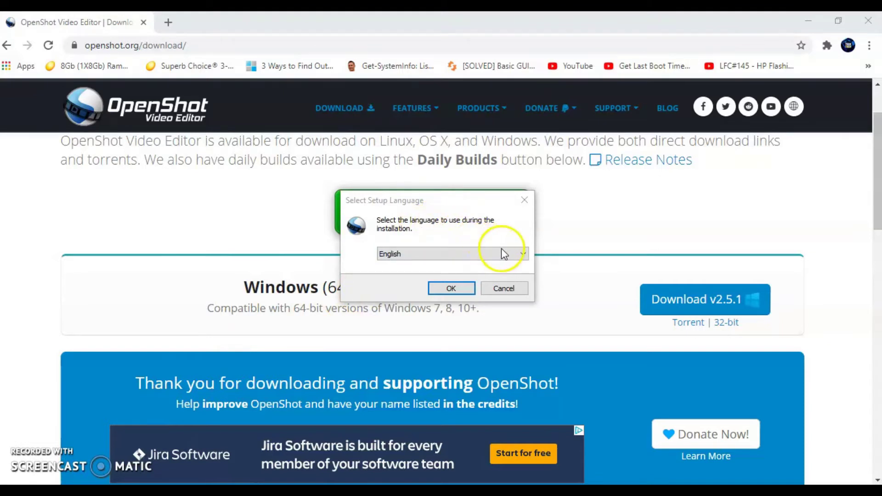
# Confirm English as the language to use during the OpenShot installation.
pyautogui.click(524, 255)
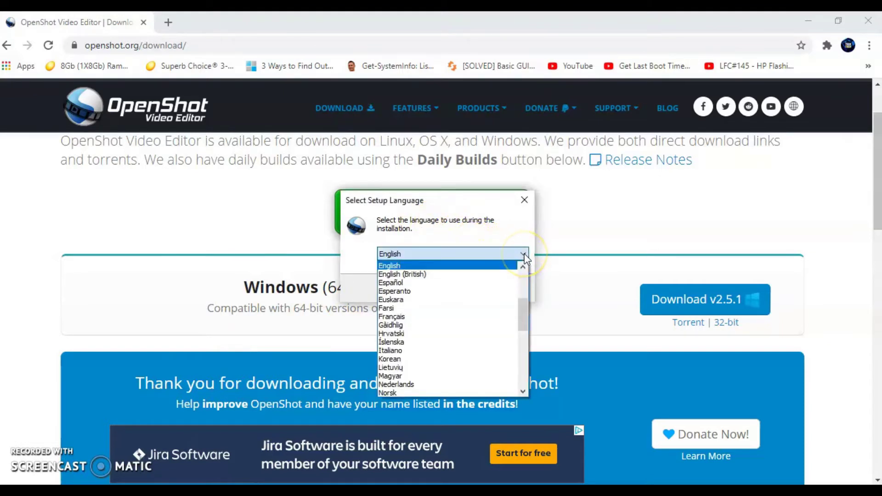
pyautogui.click(526, 260)
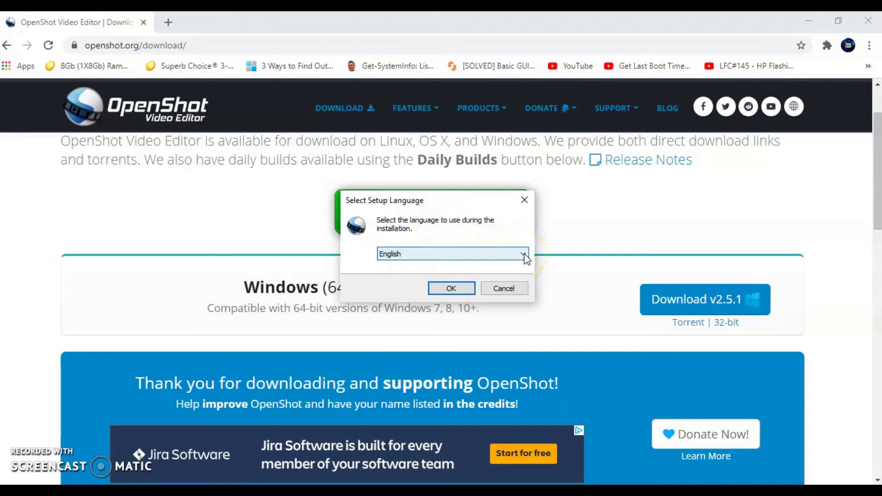
pyautogui.click(452, 289)
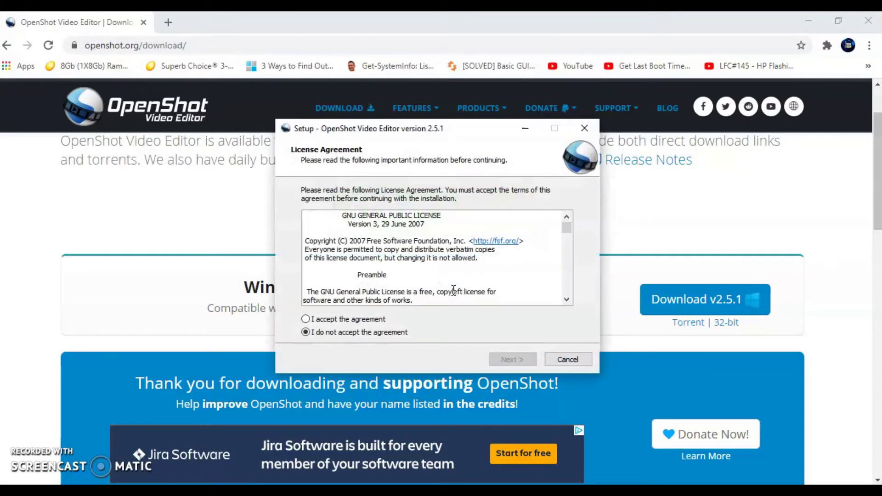
# Accept the OpenShot license agreement and keep C:\Program Files\OpenShot Video Editor as the destination folder.
pyautogui.click(307, 320)
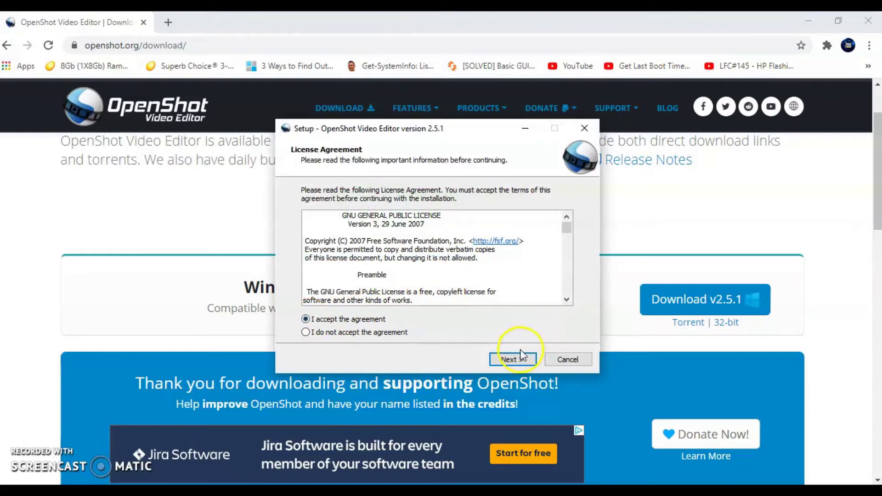
pyautogui.click(516, 362)
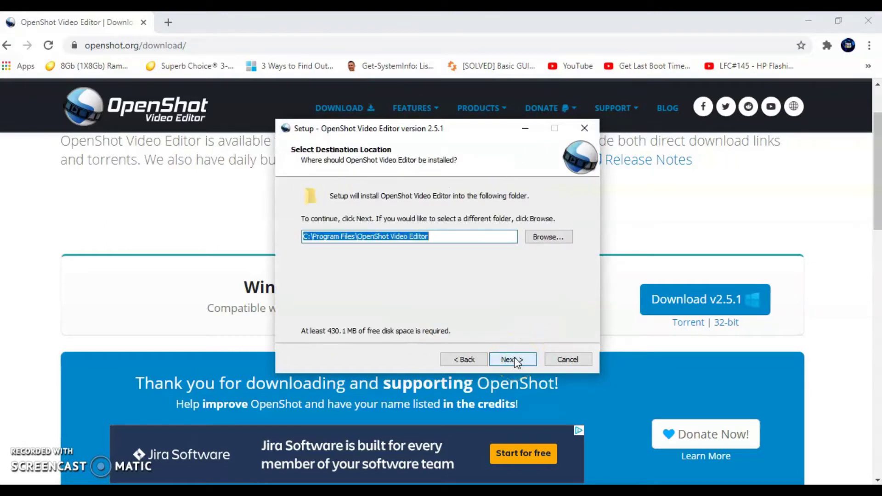
pyautogui.click(516, 360)
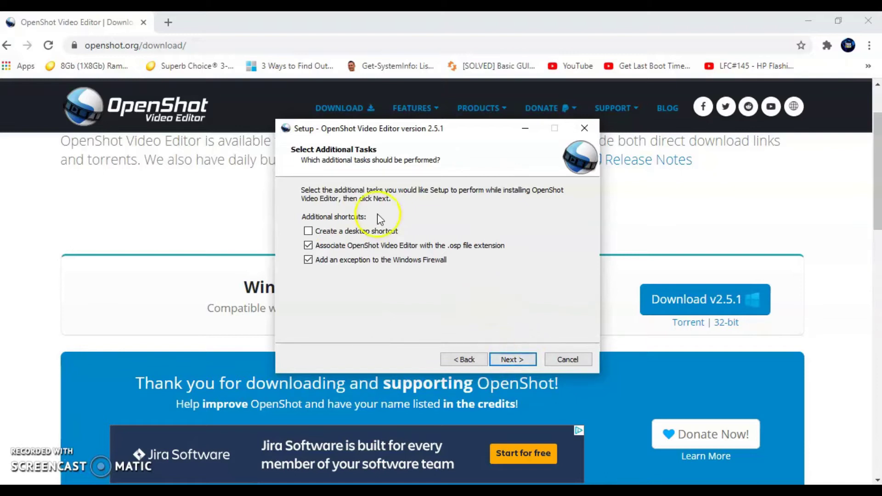
# Enable the desktop shortcut alongside the .osp file association and Windows Firewall exception, and install OpenShot.
pyautogui.click(308, 235)
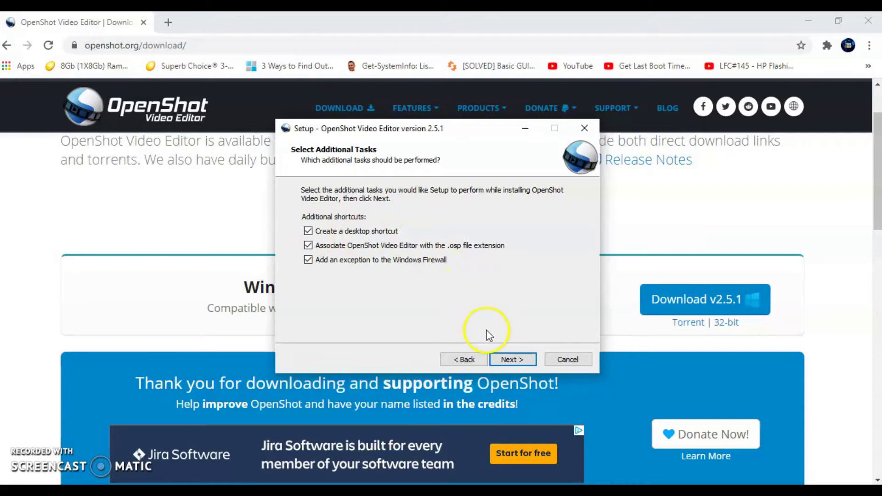
pyautogui.click(502, 361)
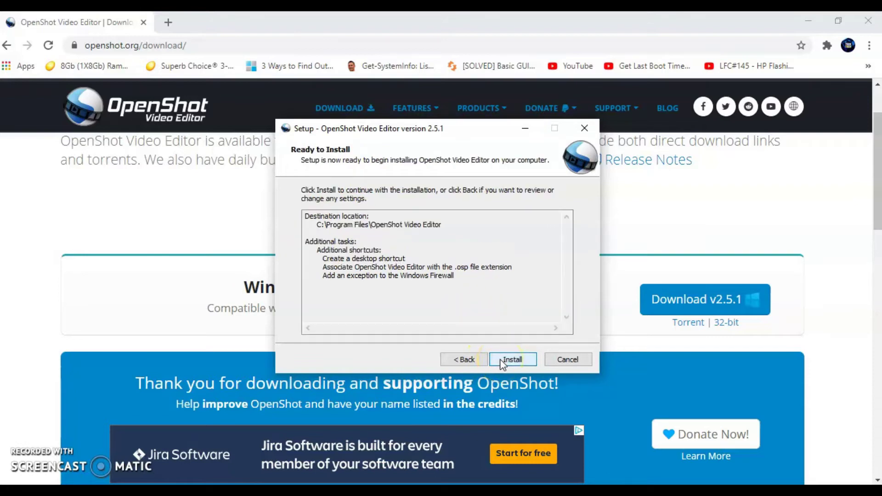
pyautogui.click(502, 361)
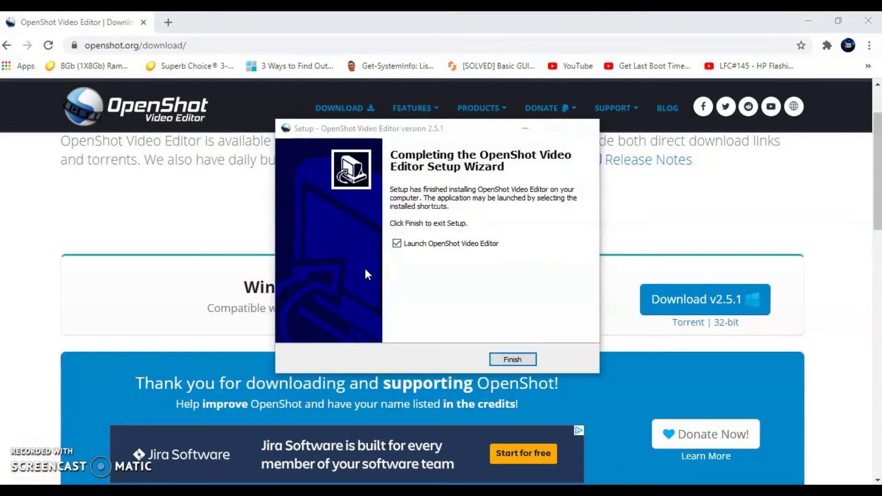
# Finish the OpenShot setup without launching the editor and close the OpenShot browser window.
pyautogui.click(397, 246)
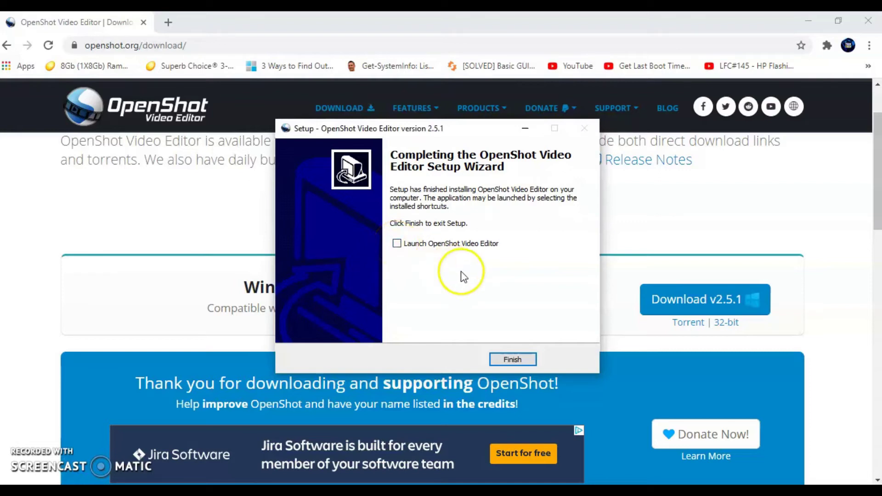
pyautogui.click(502, 360)
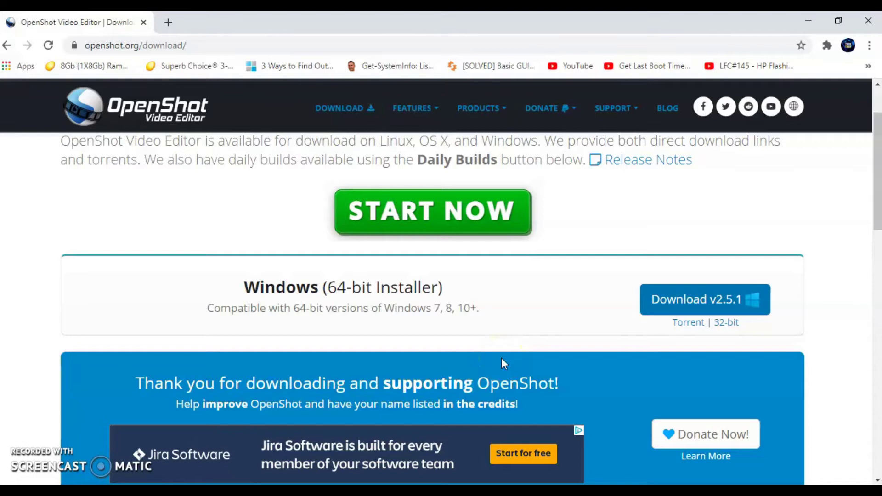
pyautogui.click(870, 21)
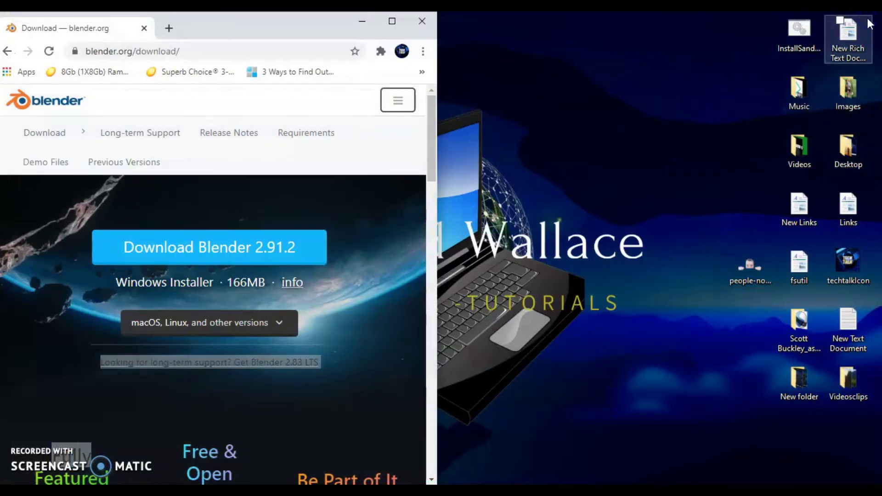
# Maximize the Blender download page and download the Windows Installer version of Blender 2.91.2.
pyautogui.click(393, 22)
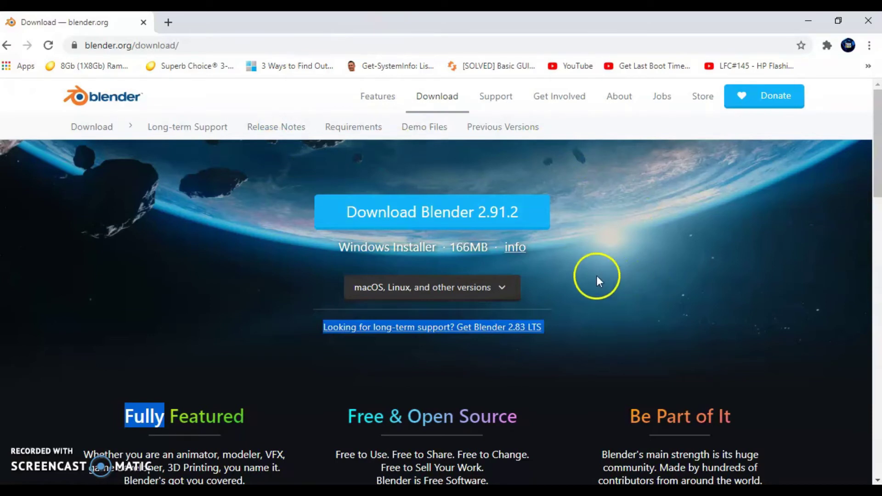
pyautogui.click(505, 290)
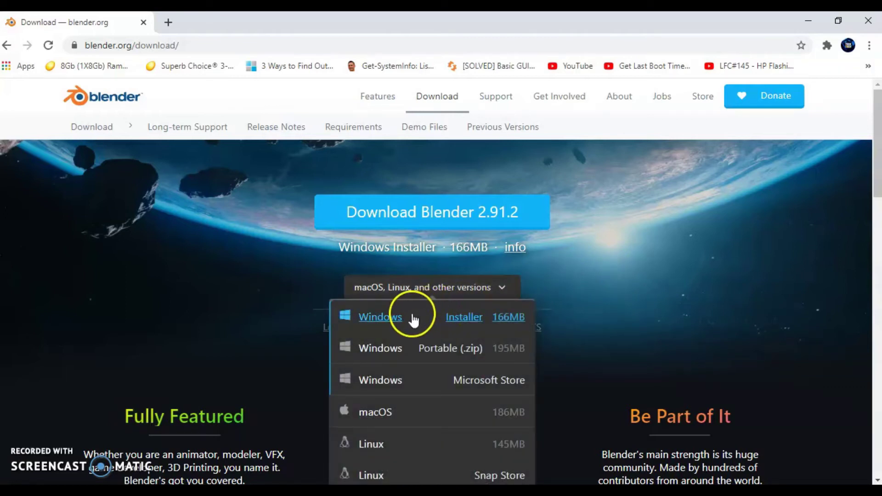
pyautogui.click(393, 322)
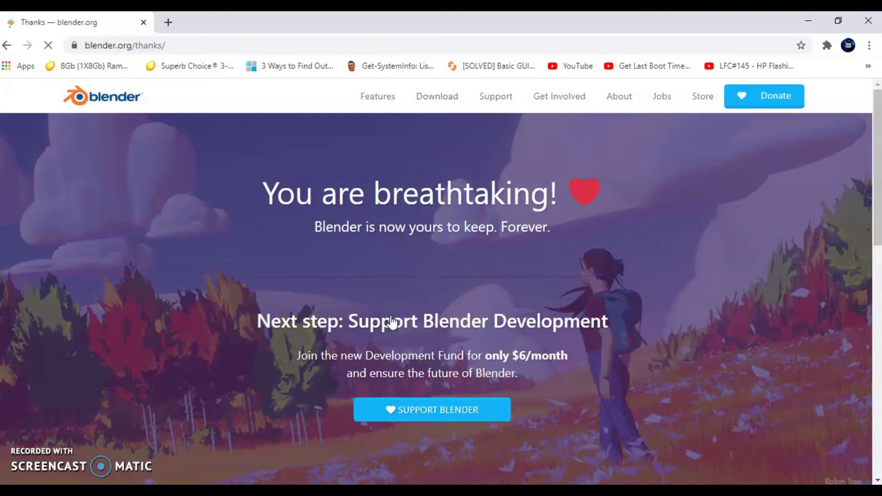
pyautogui.click(334, 326)
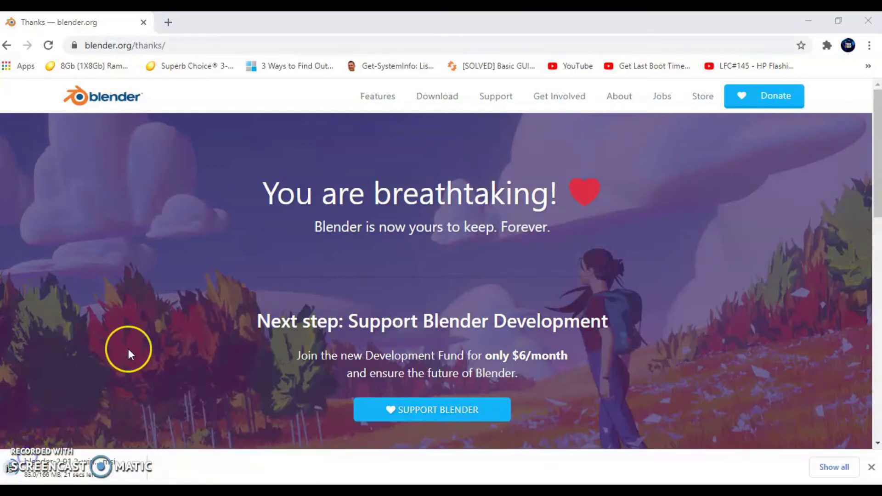
pyautogui.click(42, 384)
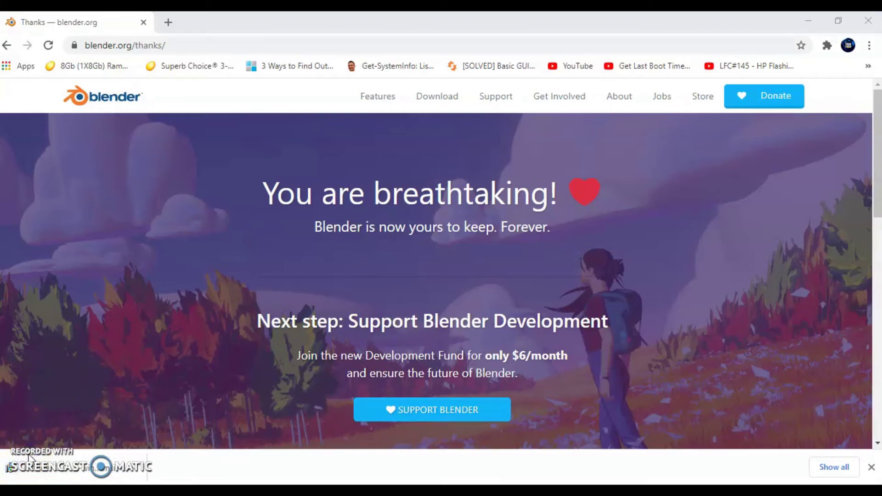
# Run the downloaded Blender installer and continue past the setup wizard's welcome page.
pyautogui.click(134, 468)
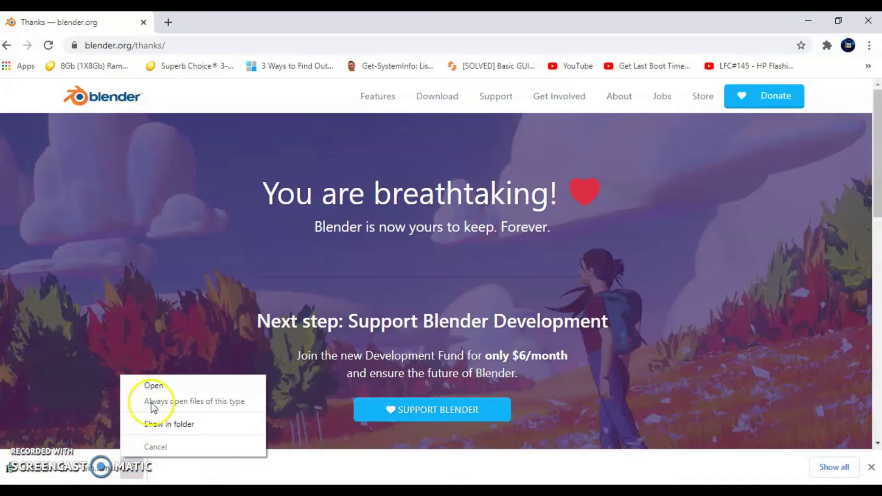
pyautogui.click(154, 386)
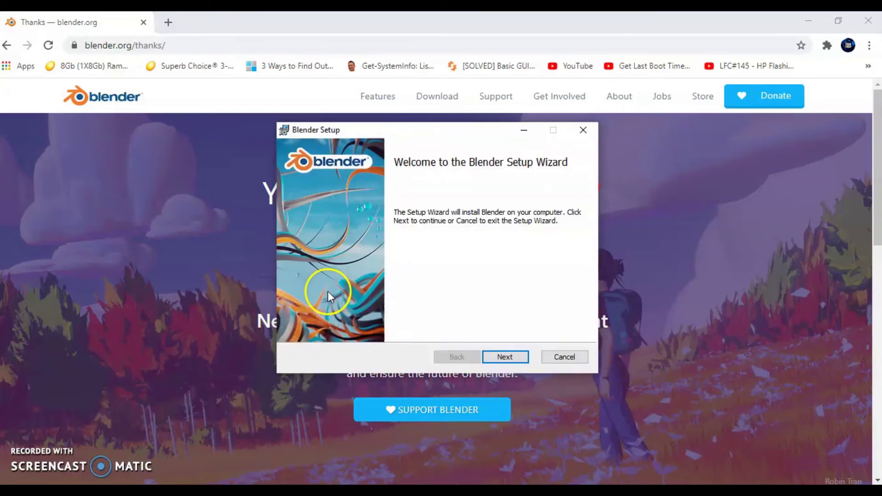
pyautogui.click(500, 358)
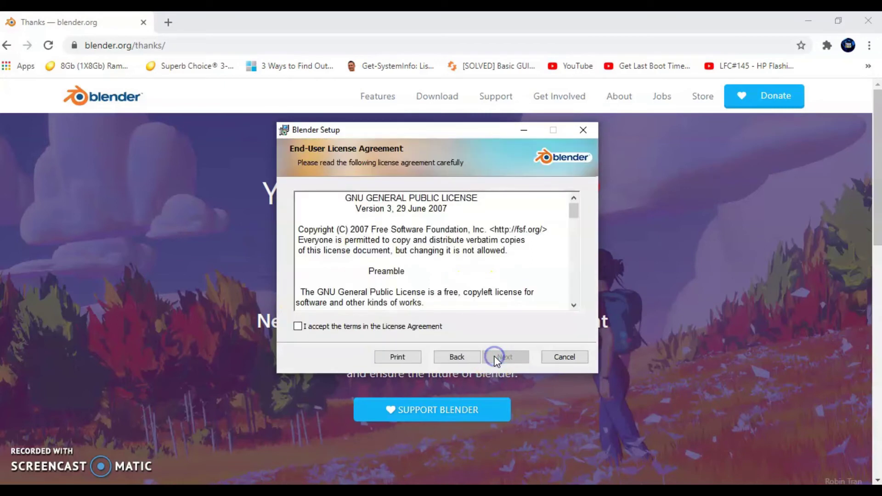
# Accept the Blender license terms and keep the default features and the location C:\Program Files\Blender Foundation\Blender 2.91\.
pyautogui.click(298, 327)
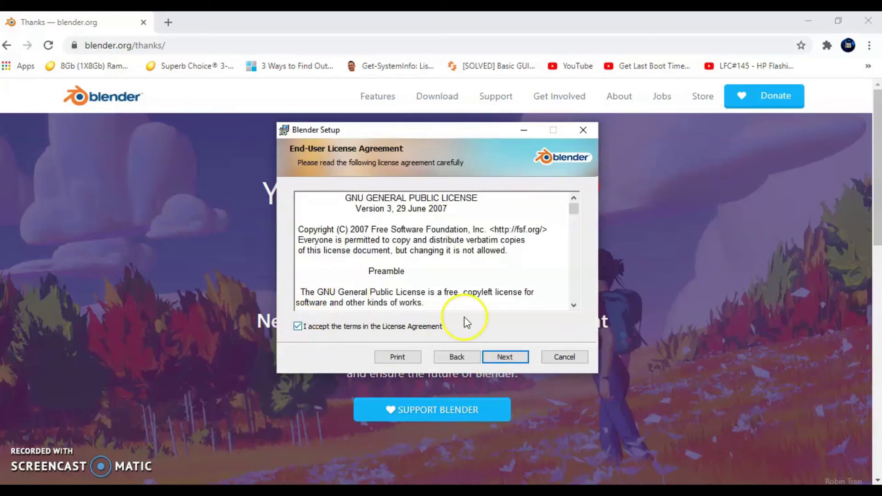
pyautogui.click(502, 358)
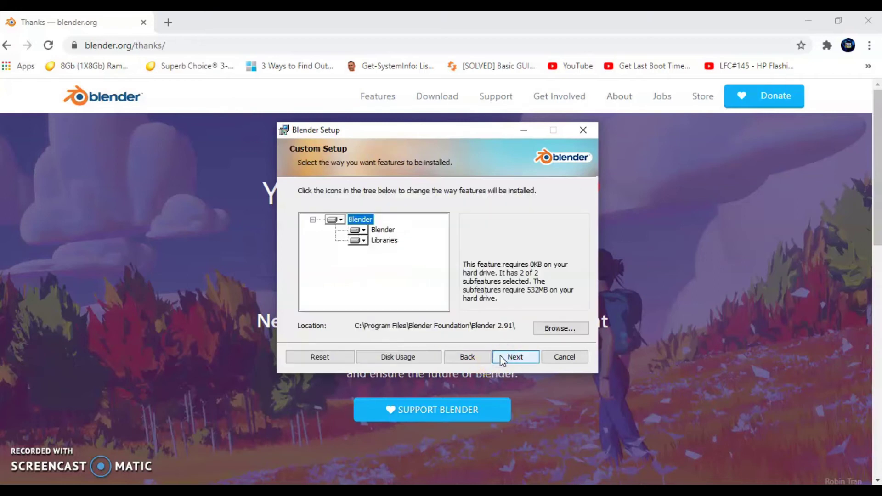
pyautogui.click(500, 356)
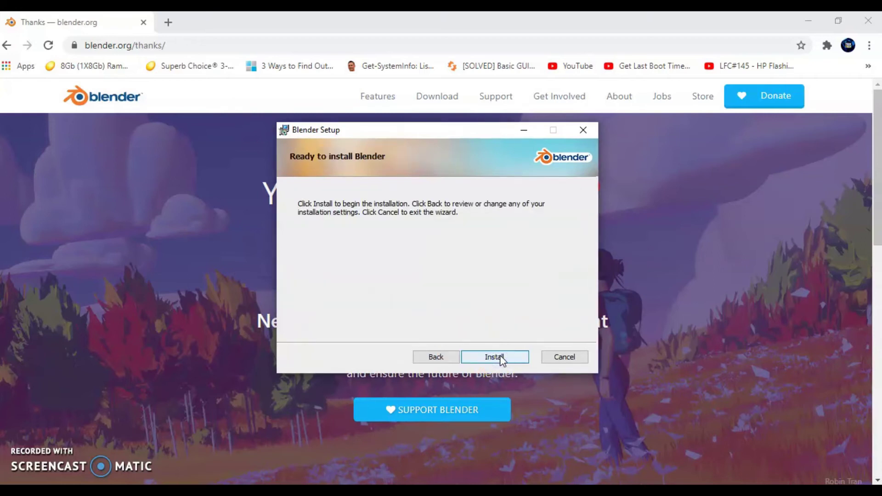
# Install Blender through to the end of the setup wizard and close the browser window.
pyautogui.click(500, 357)
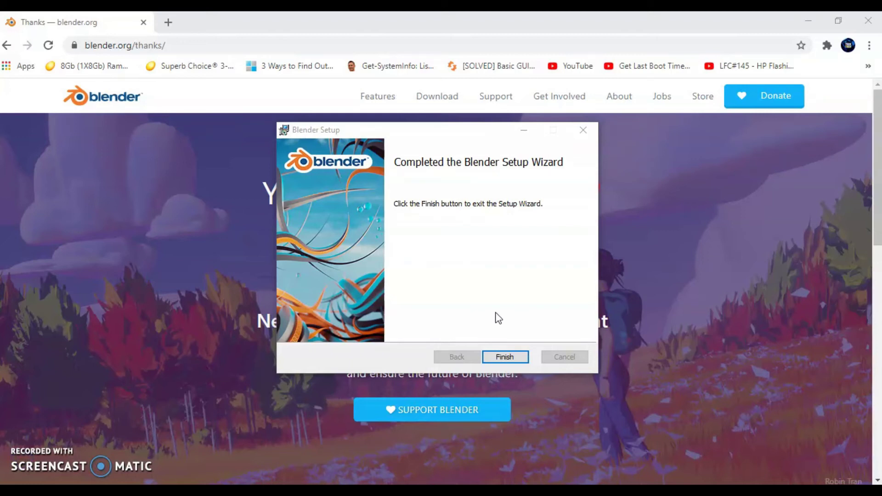
pyautogui.click(505, 357)
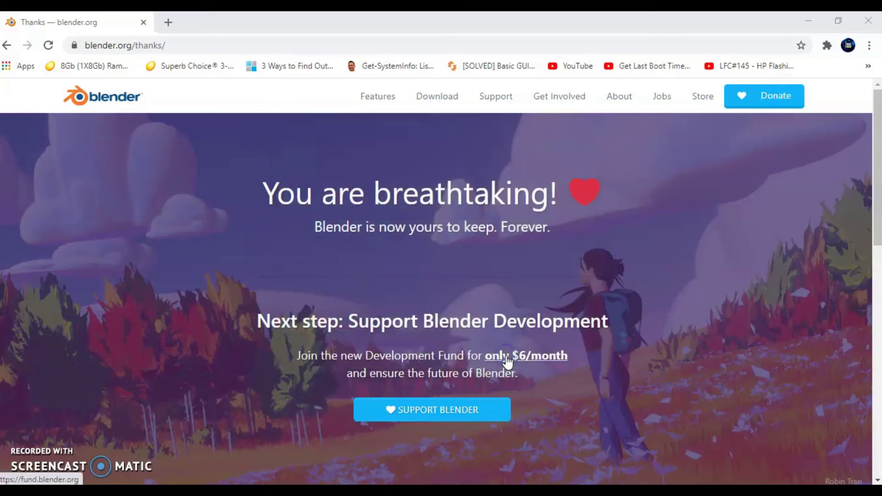
pyautogui.click(868, 21)
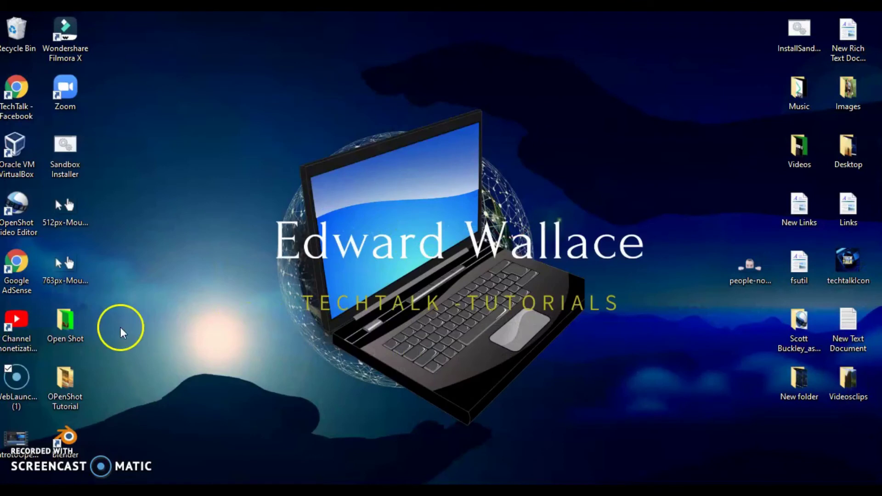
# Launch OpenShot Video Editor from the desktop and open its preferences.
pyautogui.doubleClick(23, 211)
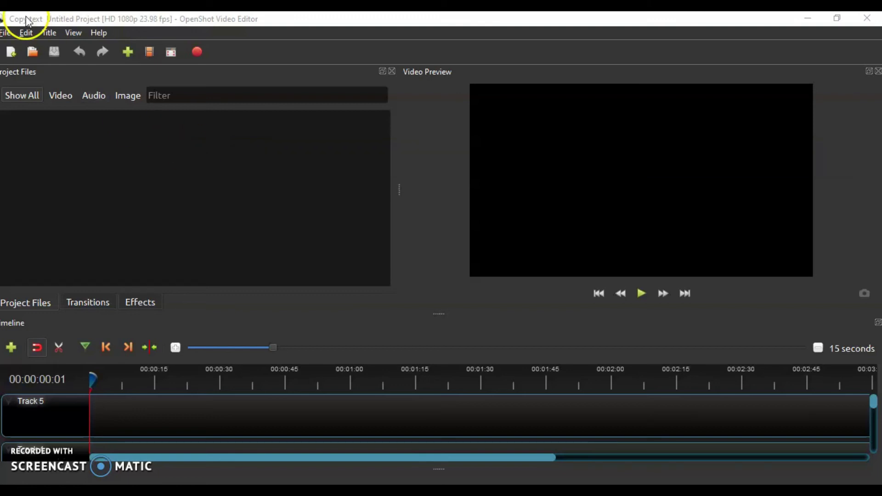
pyautogui.click(26, 34)
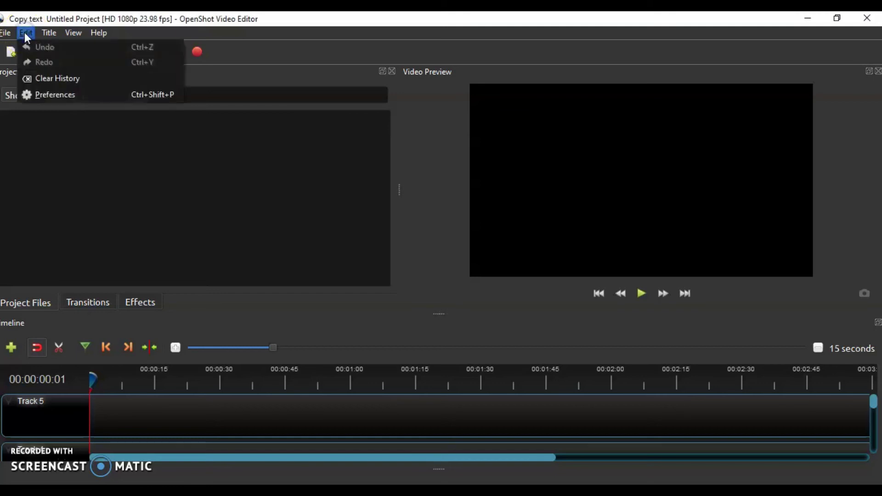
pyautogui.click(45, 95)
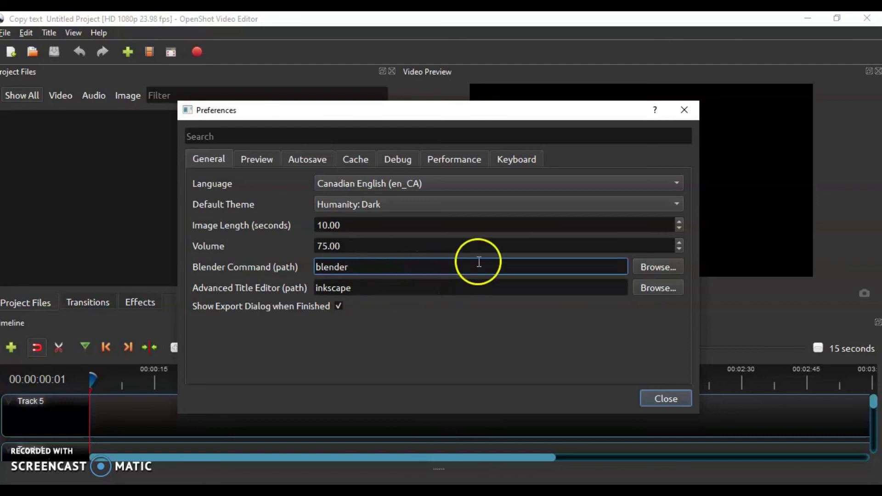
# Set the Blender command path to C:/Program Files/Blender Foundation/Blender 2.91/blender.exe by browsing for the executable, and close the preferences.
pyautogui.click(646, 267)
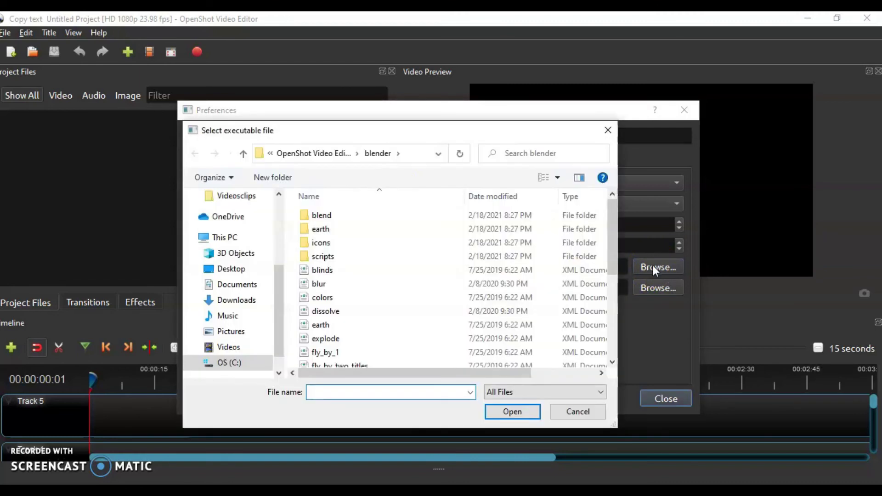
pyautogui.click(224, 235)
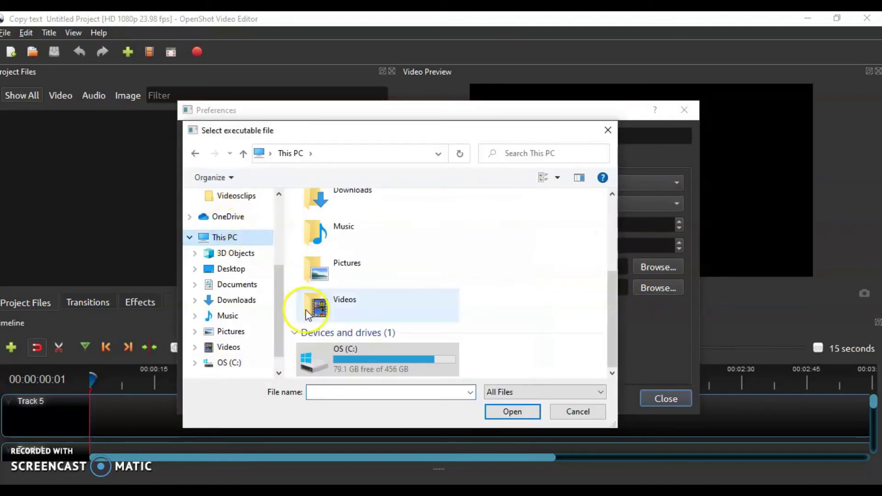
pyautogui.doubleClick(335, 346)
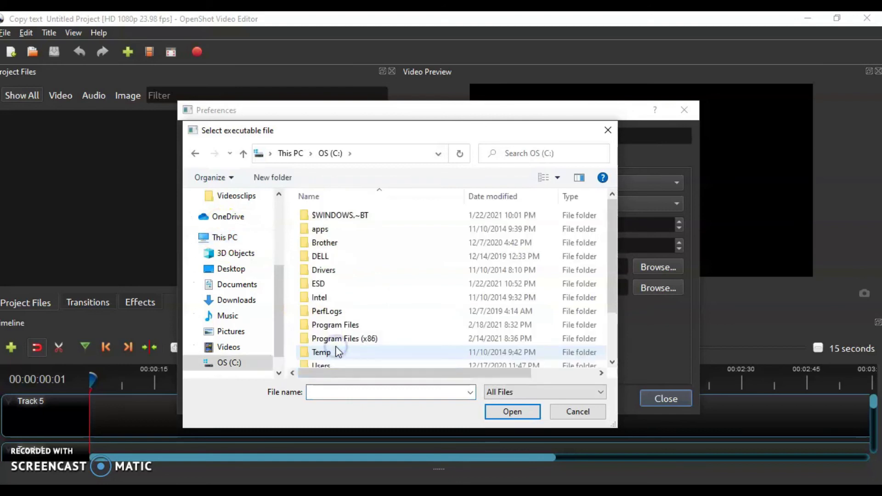
pyautogui.click(337, 327)
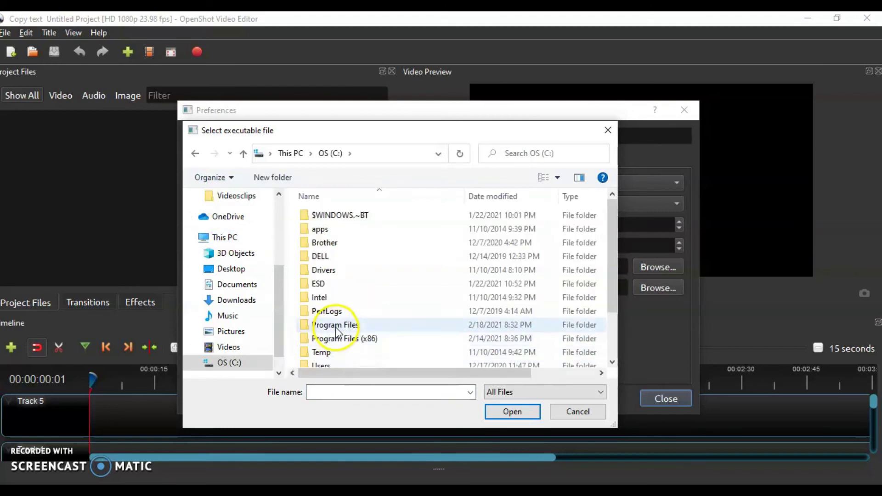
pyautogui.doubleClick(337, 327)
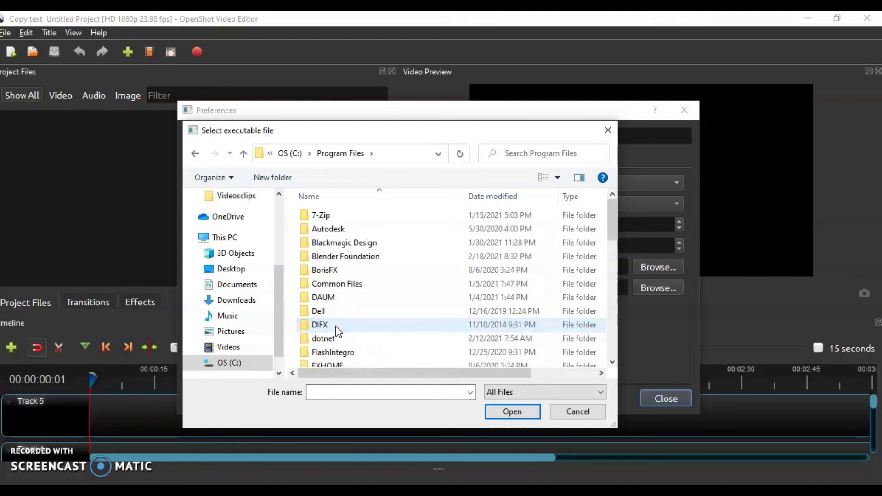
pyautogui.doubleClick(338, 256)
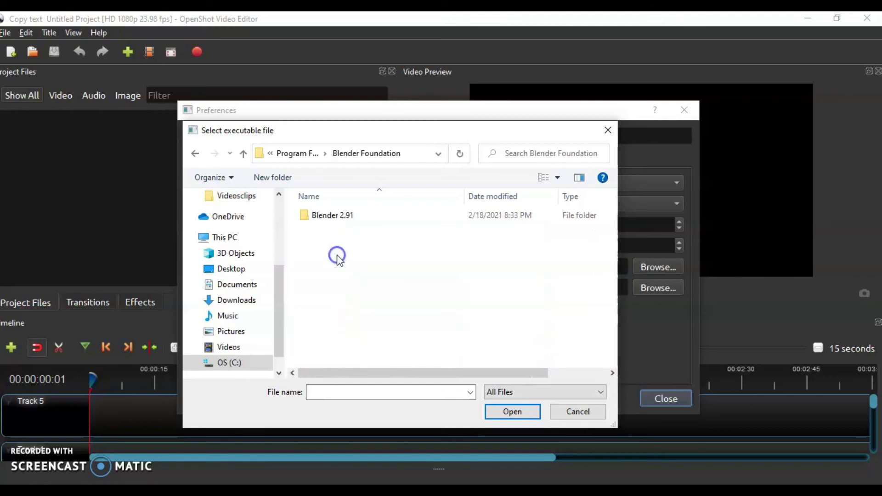
pyautogui.click(324, 218)
pyautogui.doubleClick(325, 219)
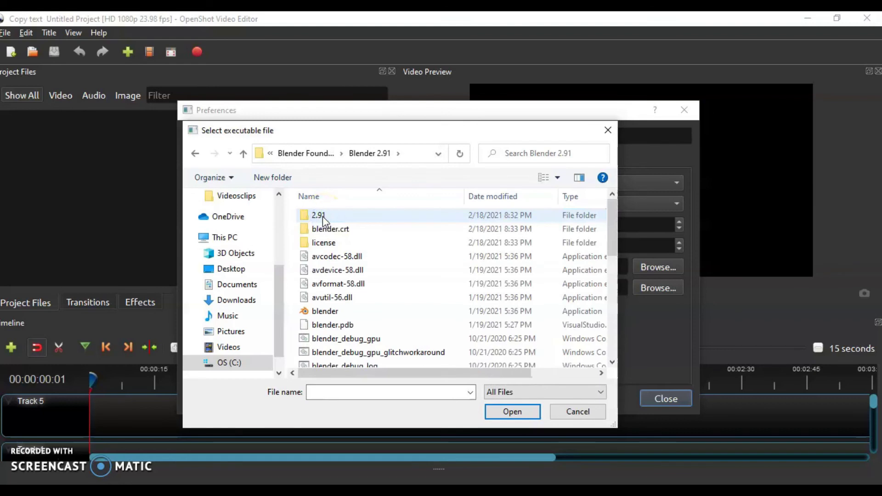
pyautogui.click(322, 312)
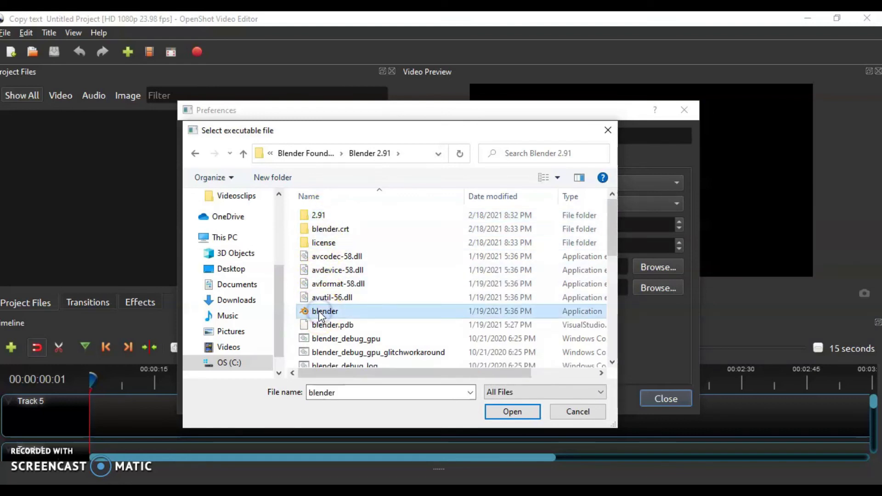
pyautogui.click(508, 412)
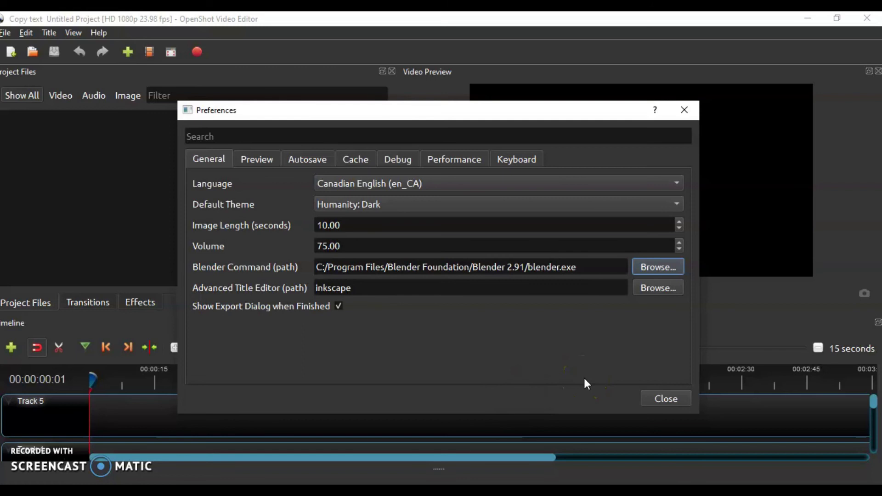
pyautogui.click(658, 399)
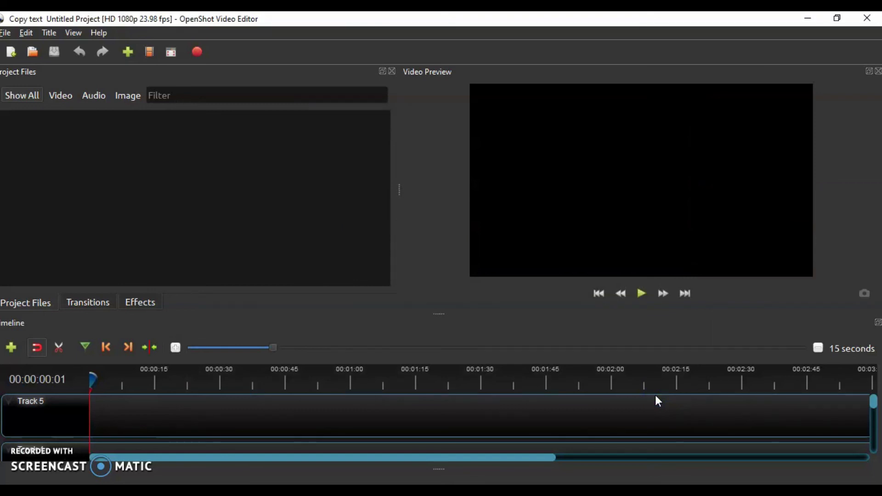
# Start a new Blender-powered animated title and choose the Glare template.
pyautogui.click(49, 32)
pyautogui.click(56, 62)
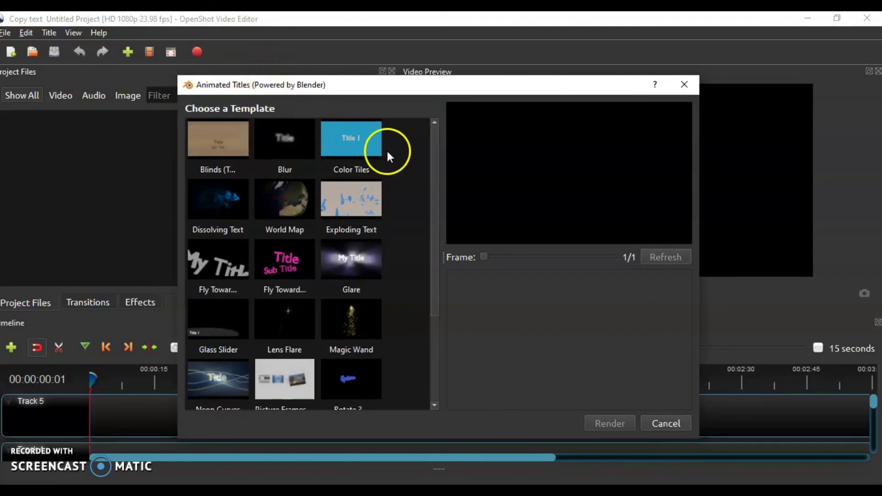
pyautogui.click(347, 256)
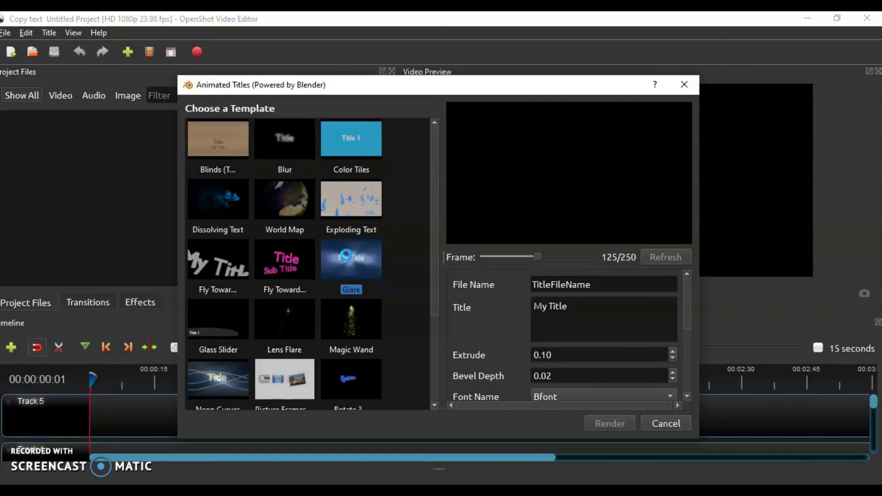